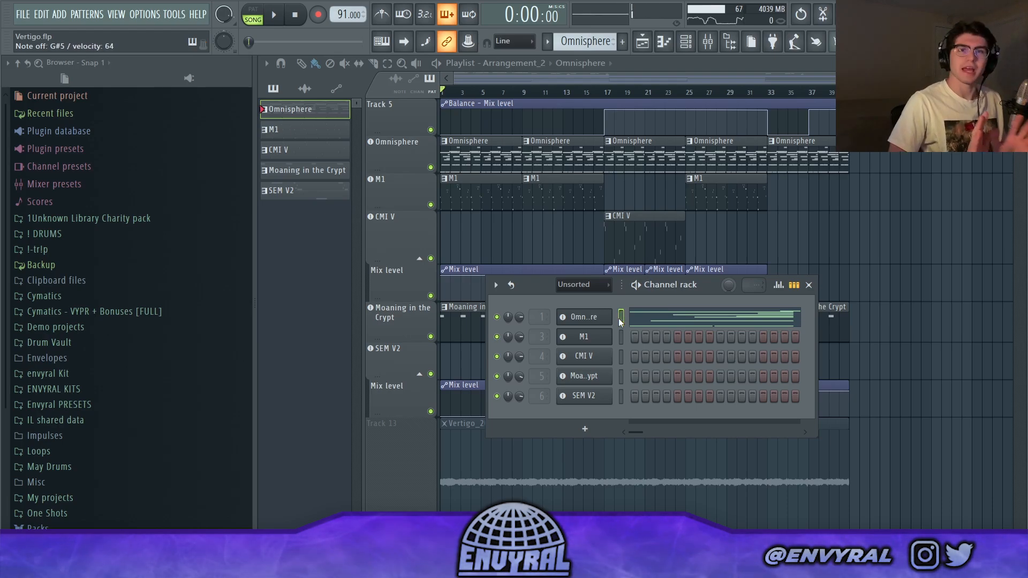
# Play the soloed Vertigo master audio clip on Track 13 of the playlist.
pyautogui.press('F6')
pyautogui.scroll(-4, 551, 193)
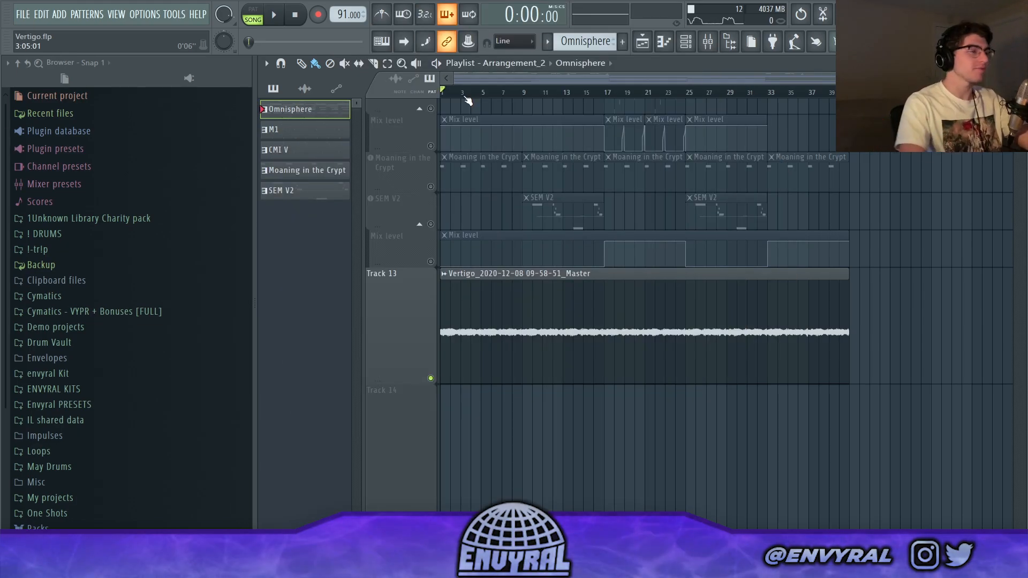
pyautogui.click(279, 17)
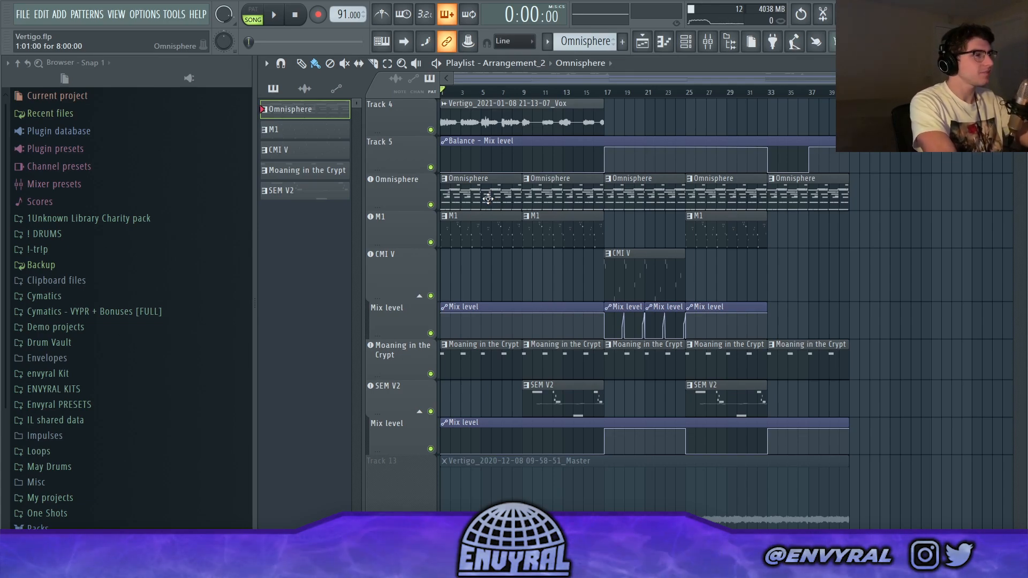
# Open the Omnisphere pattern, view its Celestratone Wide patch, and play the chord notes in the piano roll.
pyautogui.doubleClick(487, 199)
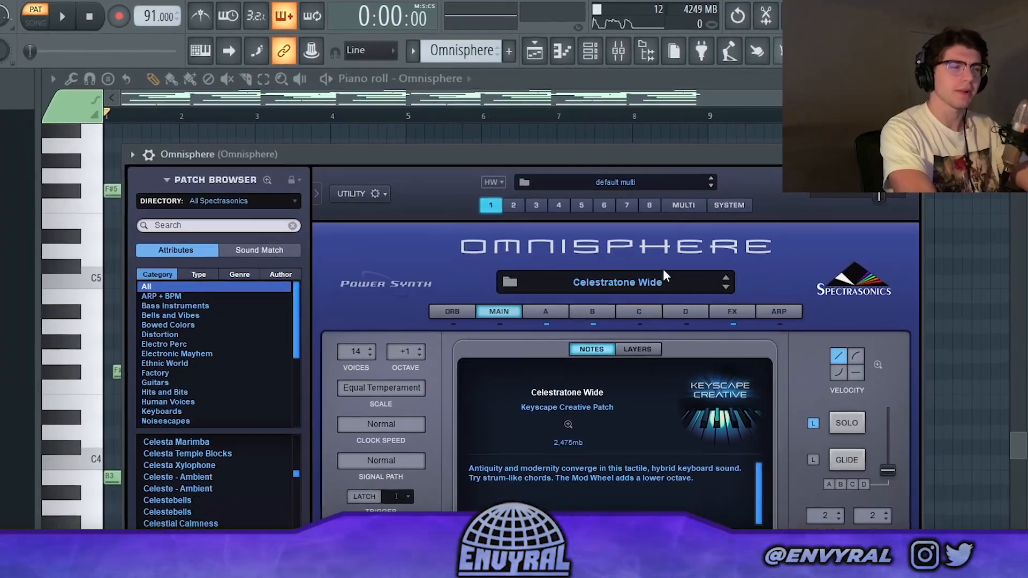
pyautogui.press('Escape')
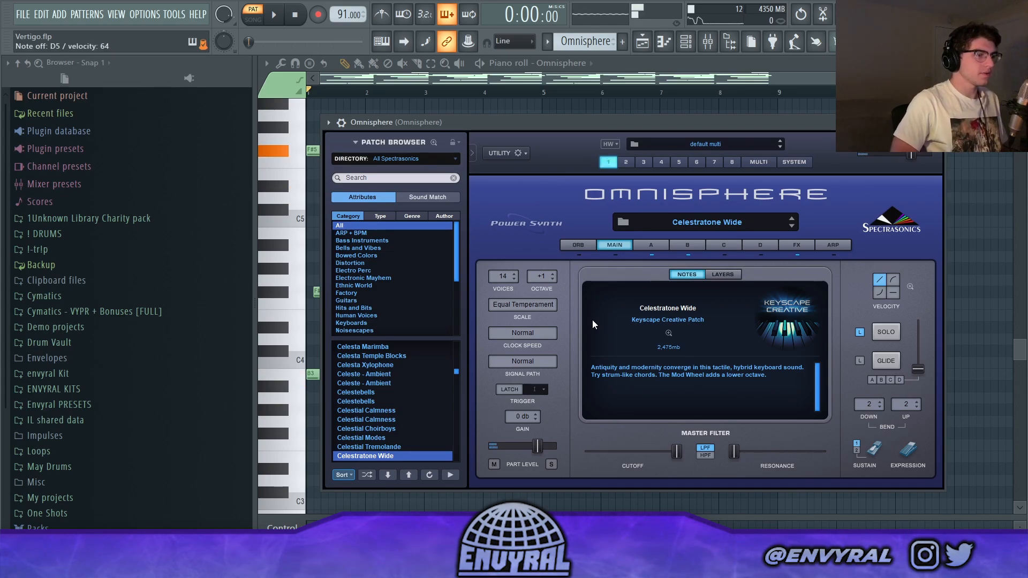
pyautogui.press('Escape')
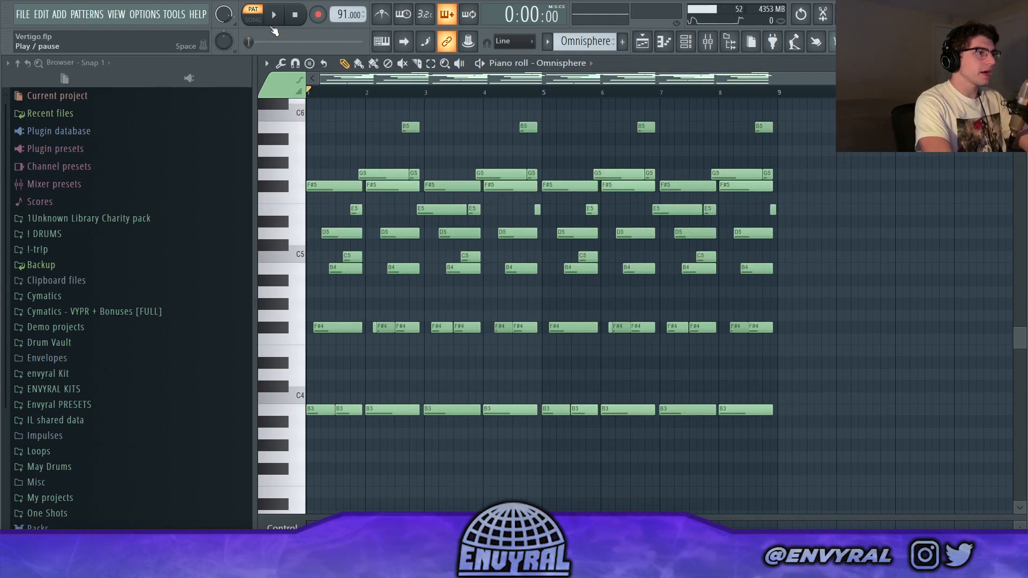
pyautogui.click(276, 16)
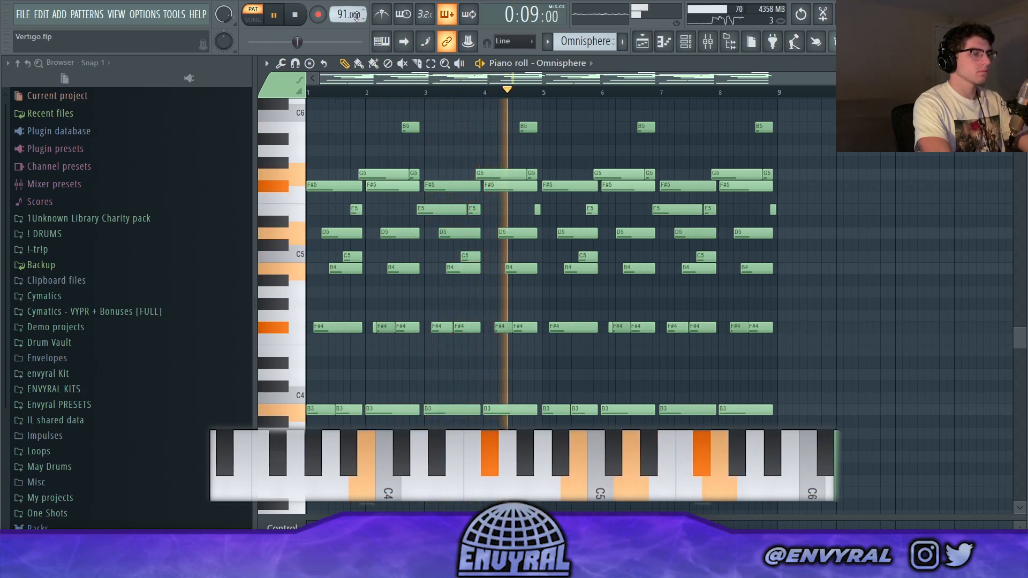
pyautogui.press('space')
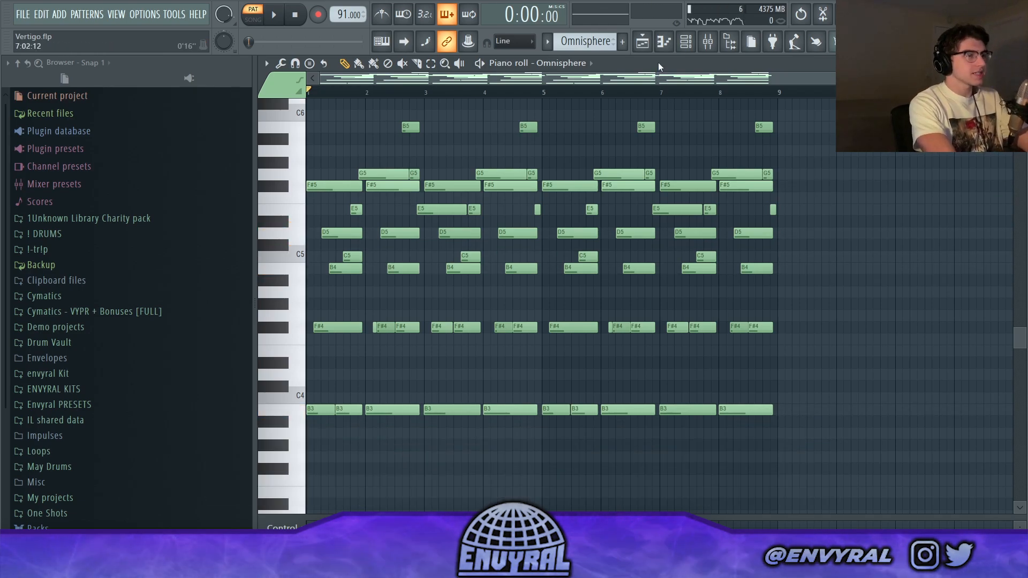
# Open the M1 channel's instrument to examine its Cello/Flute combination sound, and close the plugin.
pyautogui.click(643, 41)
pyautogui.click(586, 336)
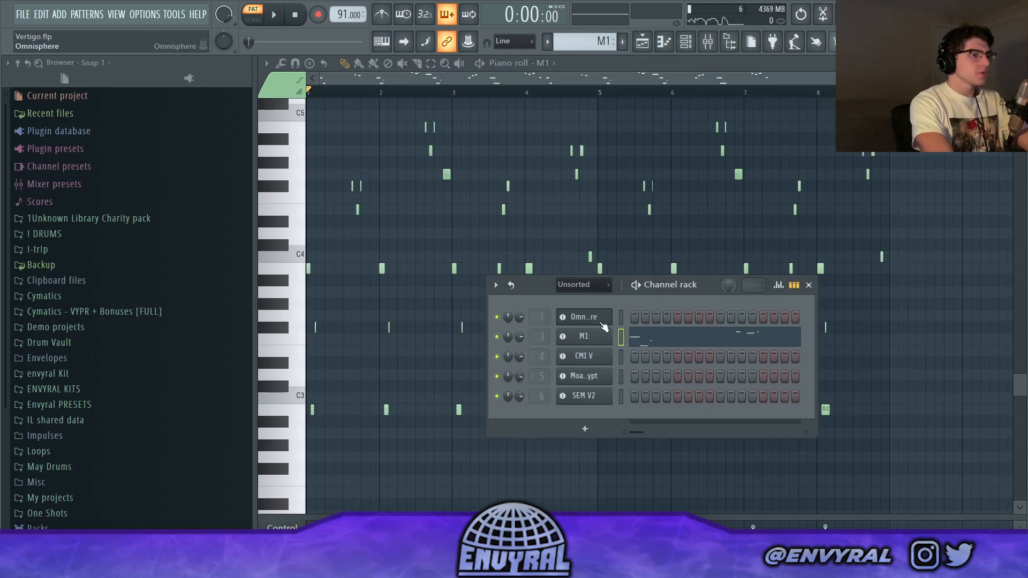
pyautogui.click(587, 336)
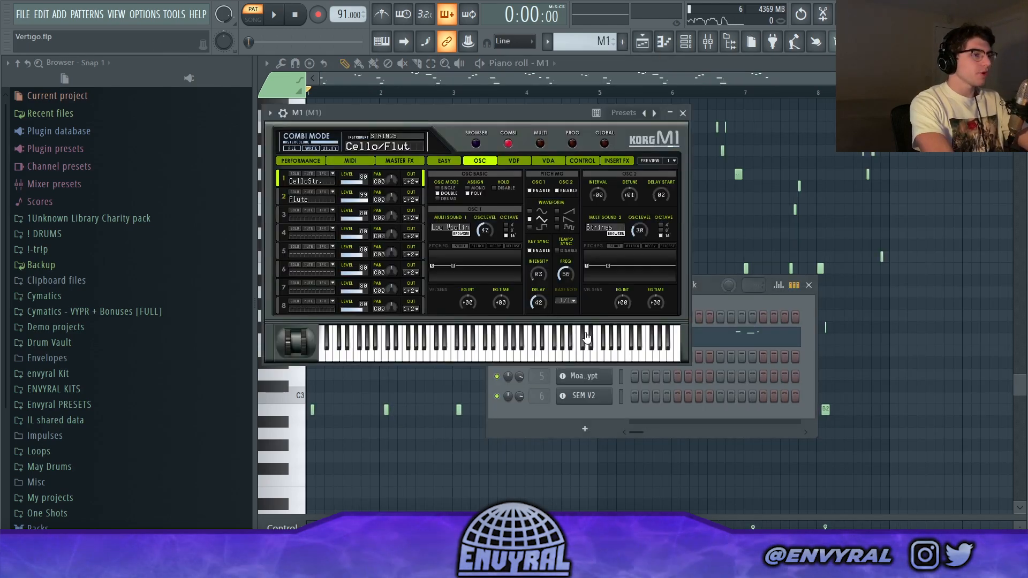
pyautogui.click(683, 113)
# Play the M1 melody in the piano roll in pattern mode, and switch playback to song mode.
pyautogui.click(624, 82)
pyautogui.scroll(2, 347, 96)
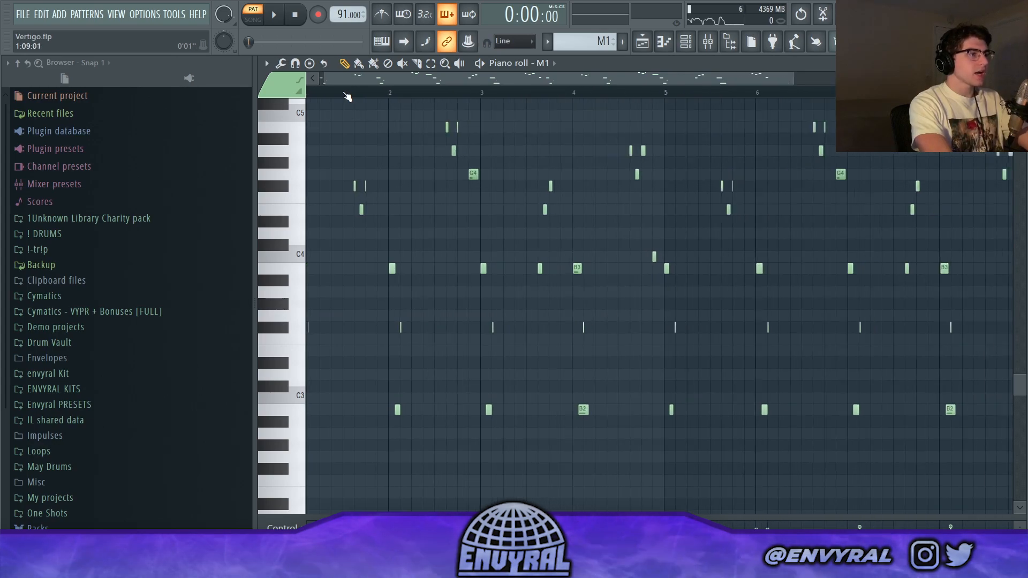
pyautogui.scroll(-2, 347, 96)
pyautogui.press('space')
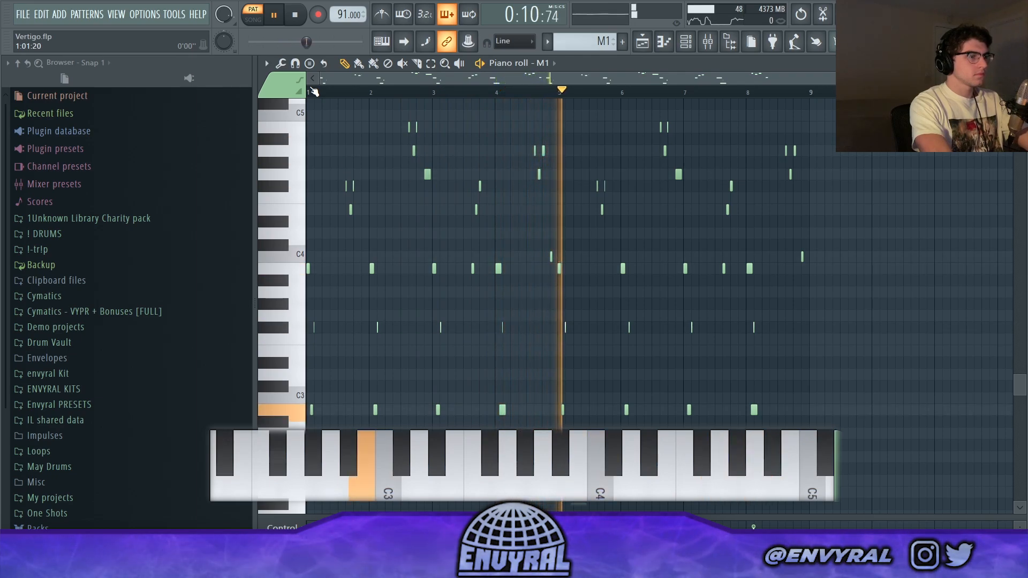
pyautogui.press('space')
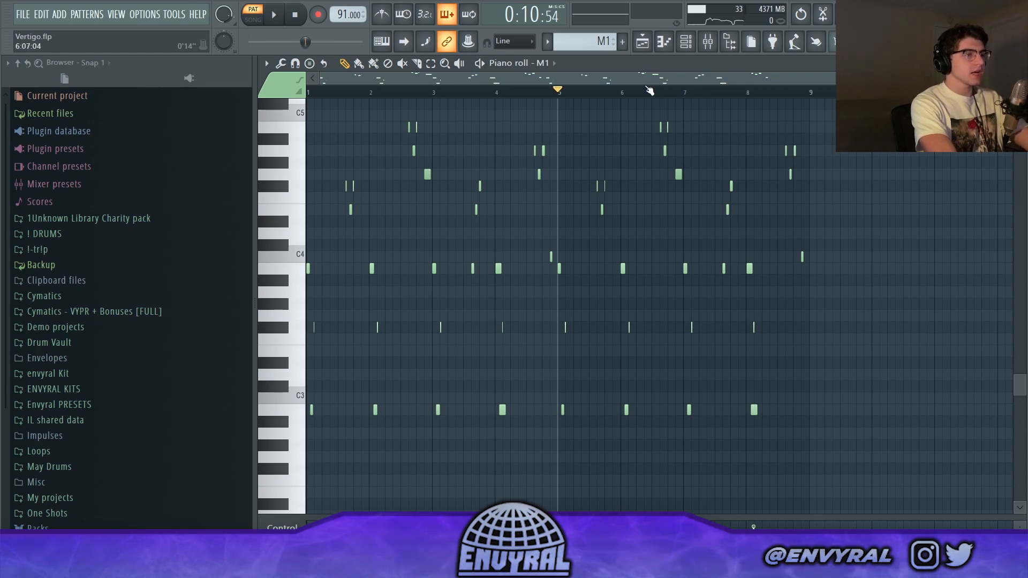
pyautogui.press('l')
pyautogui.press('space')
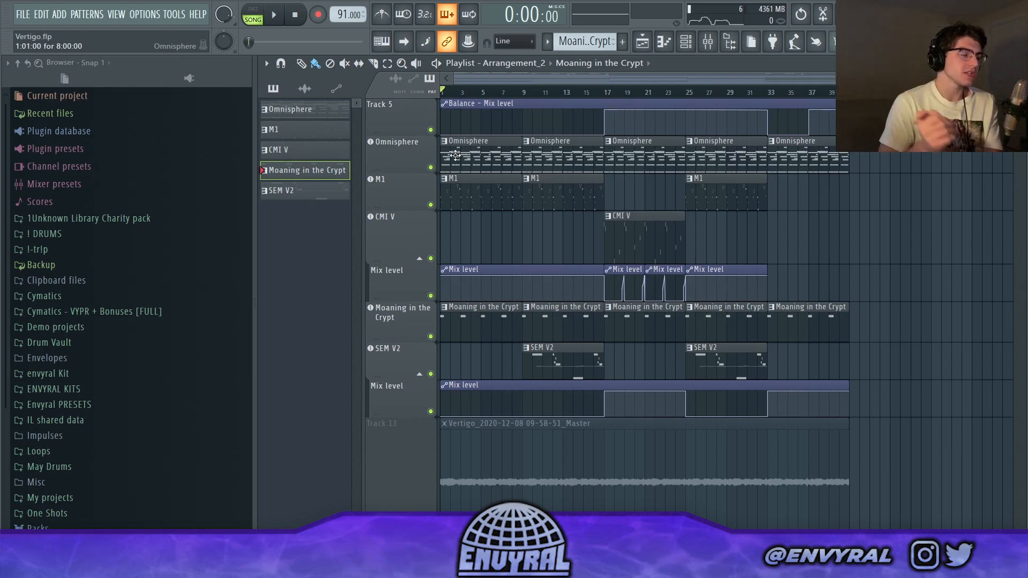
# Open the Moaning in the Crypt pattern with its Ogun plugin and play its B5 notes in song mode.
pyautogui.press('F7')
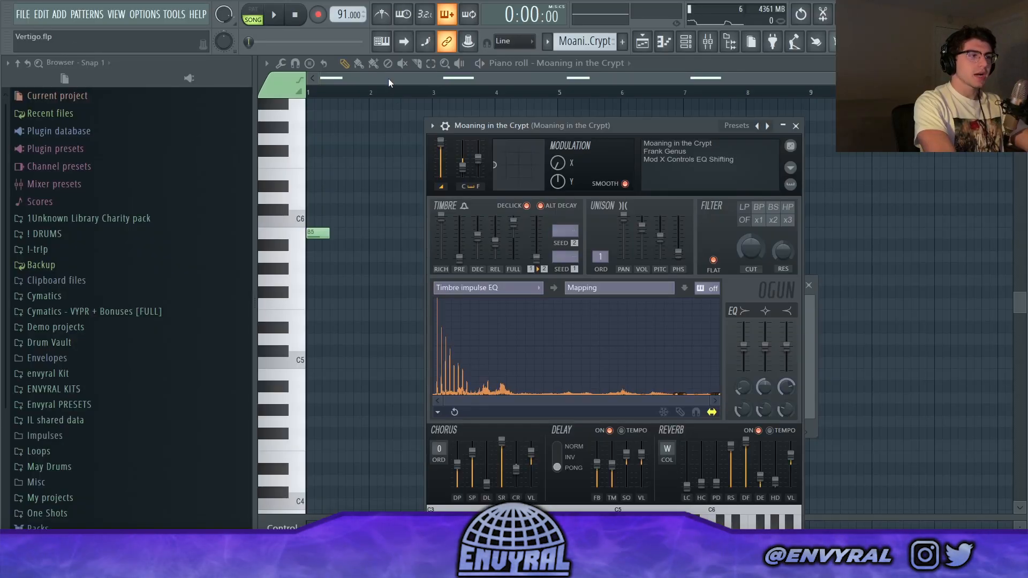
pyautogui.press('Escape')
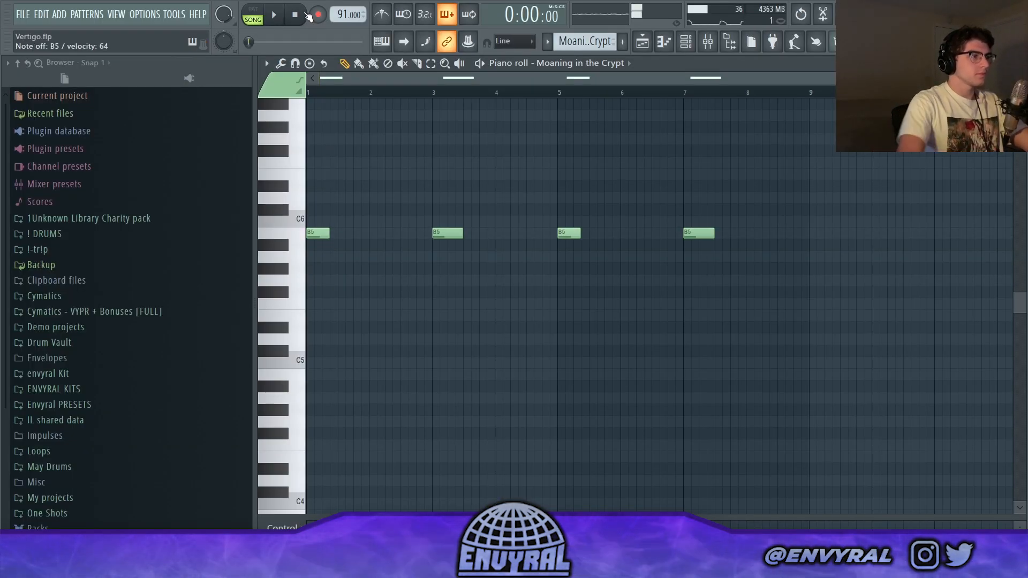
pyautogui.click(314, 97)
pyautogui.press('space')
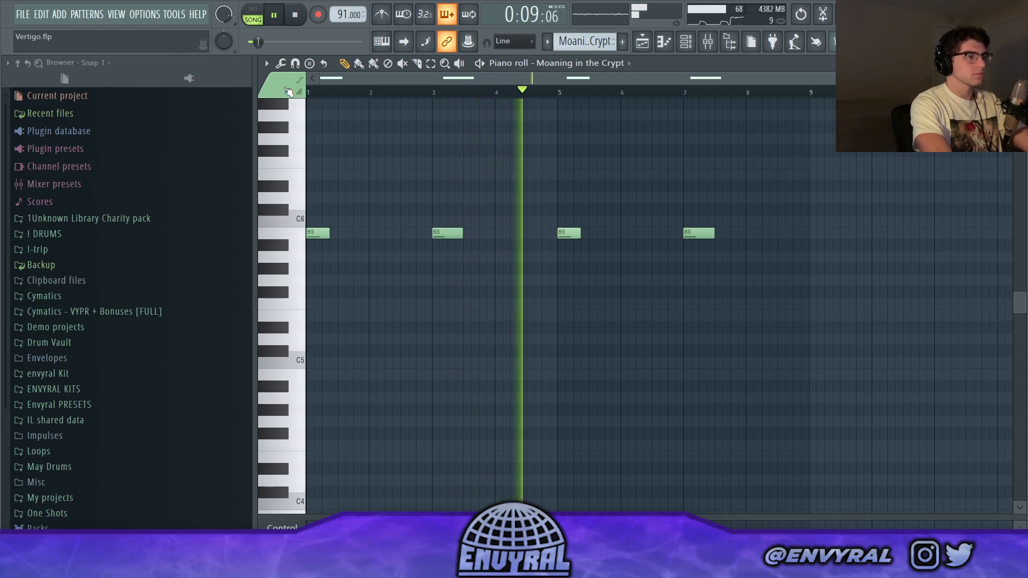
pyautogui.press('space')
# Compare the start of the song with the Moaning in the Crypt track muted and unmuted.
pyautogui.press('F5')
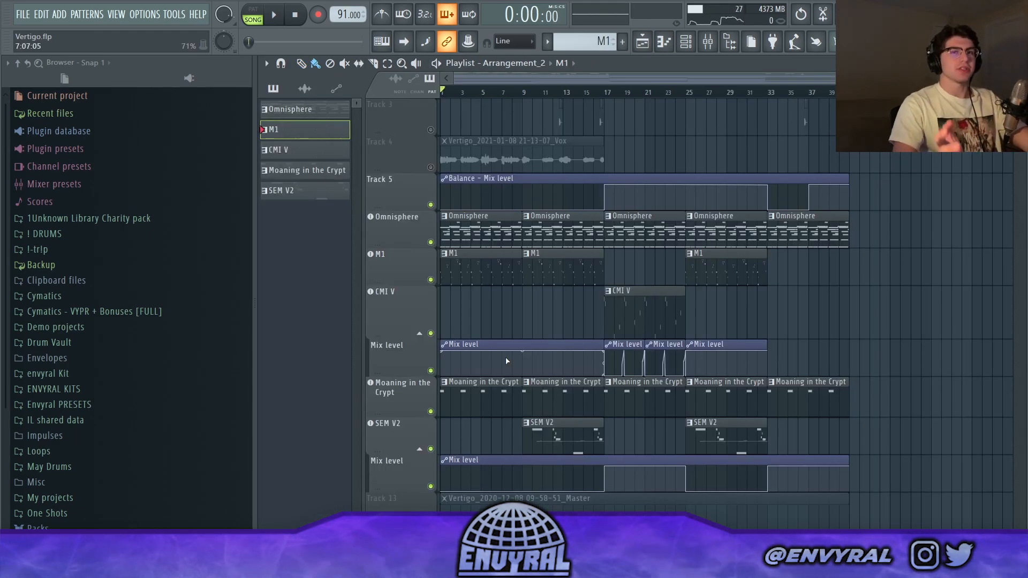
pyautogui.click(431, 412)
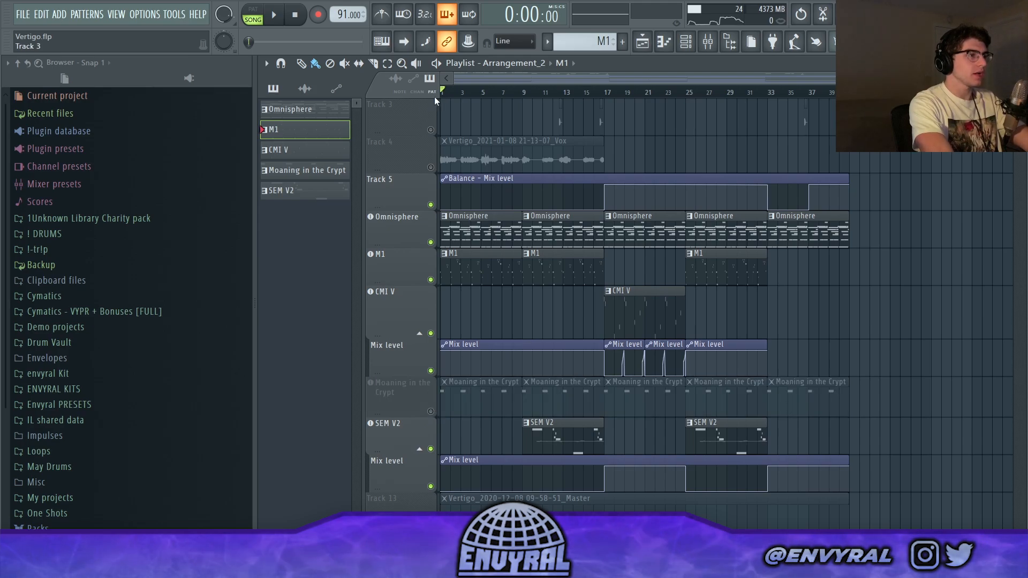
pyautogui.click(274, 16)
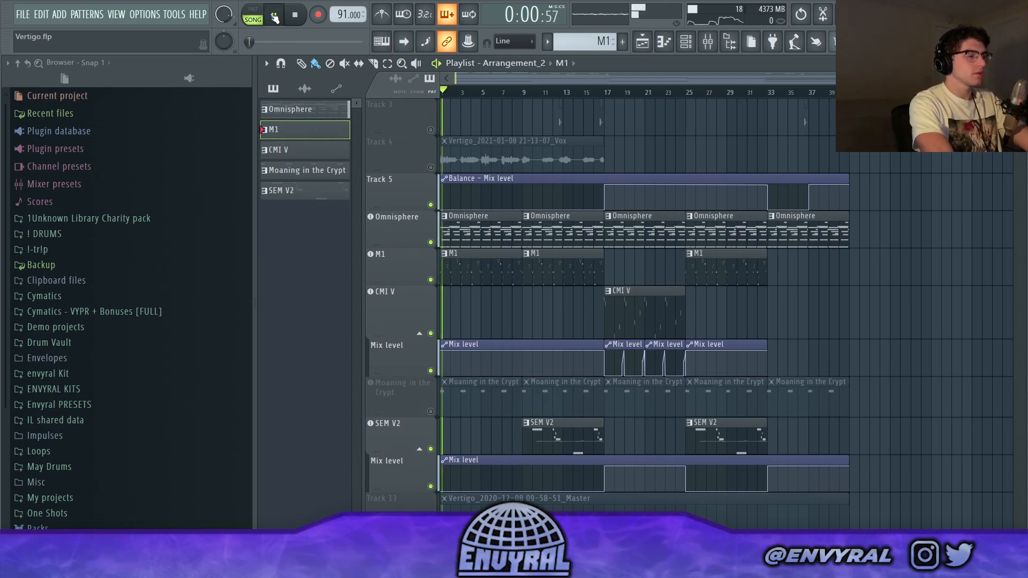
pyautogui.press('space')
pyautogui.click(431, 412)
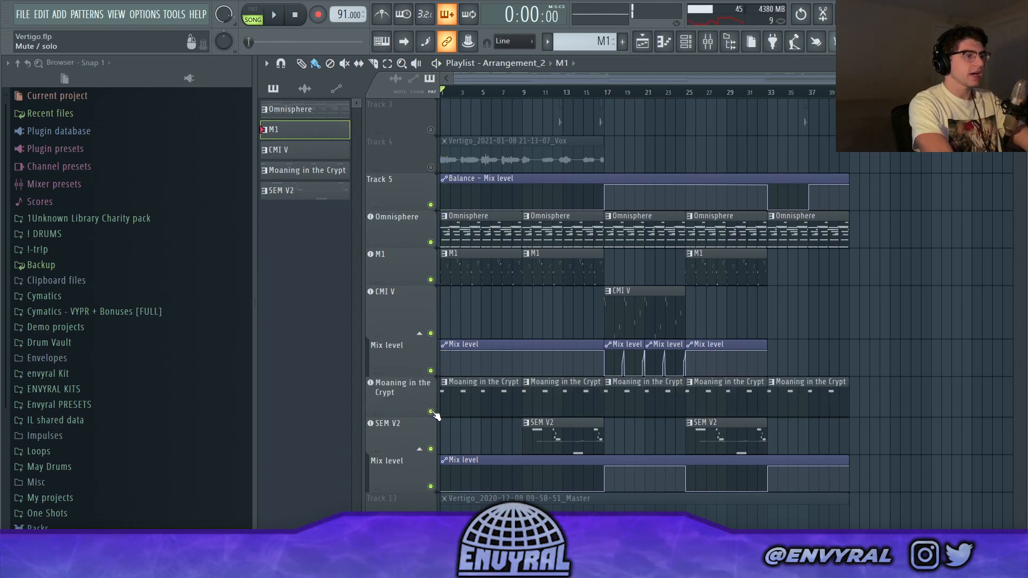
pyautogui.press('space')
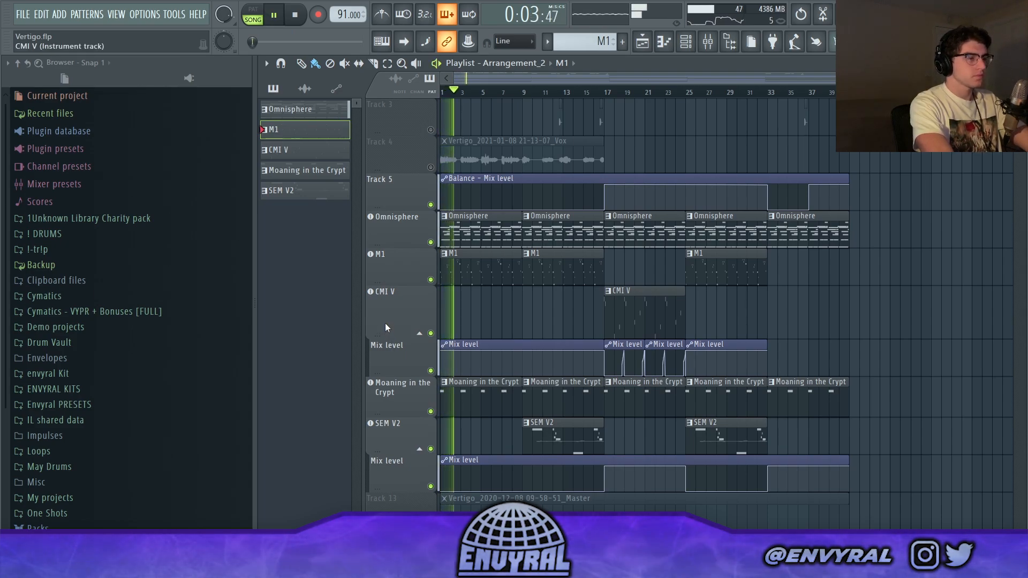
pyautogui.press('space')
# Play the vocal clip on Track 4 on its own.
pyautogui.scroll(2, 385, 325)
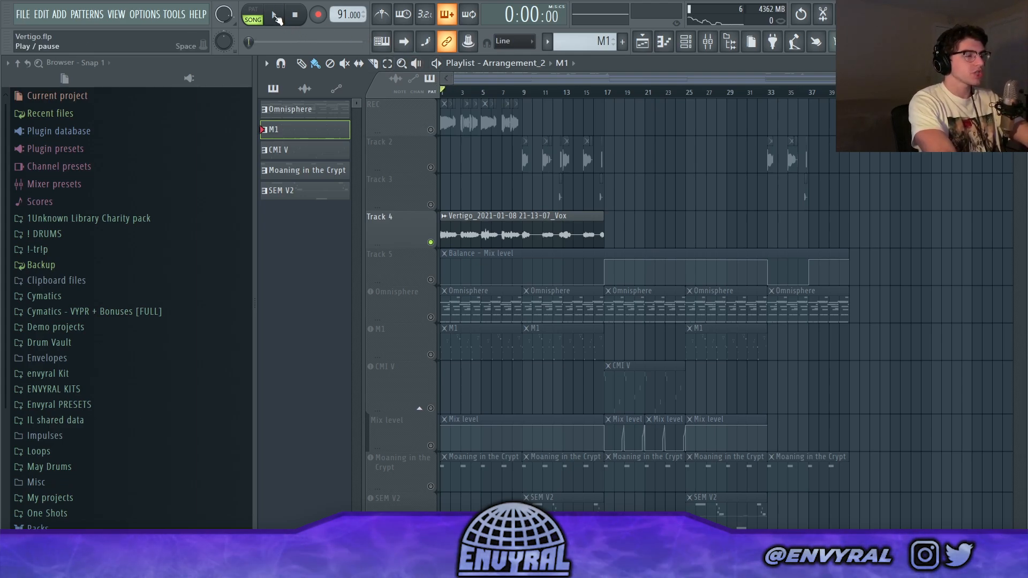
pyautogui.click(274, 16)
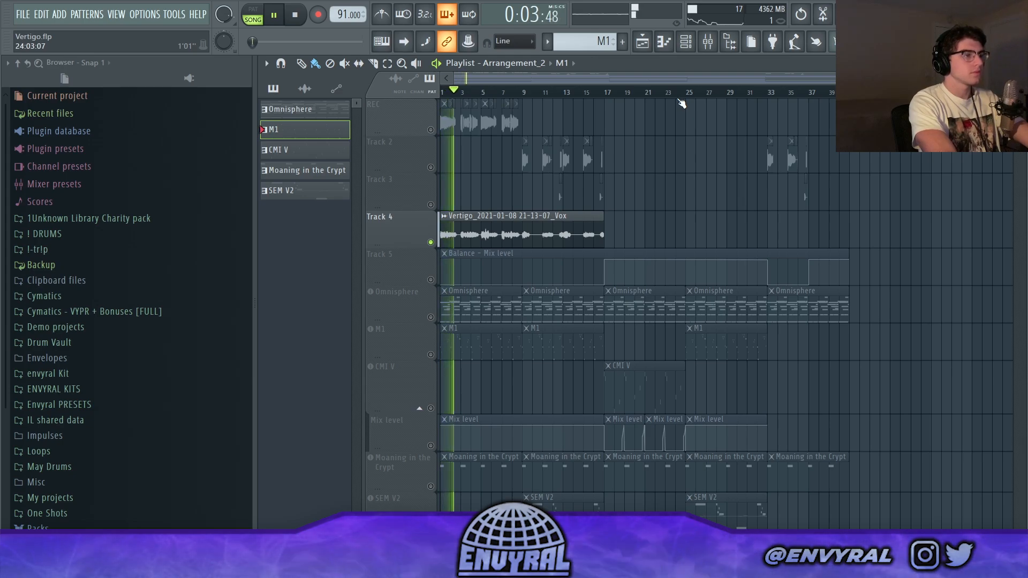
pyautogui.press('space')
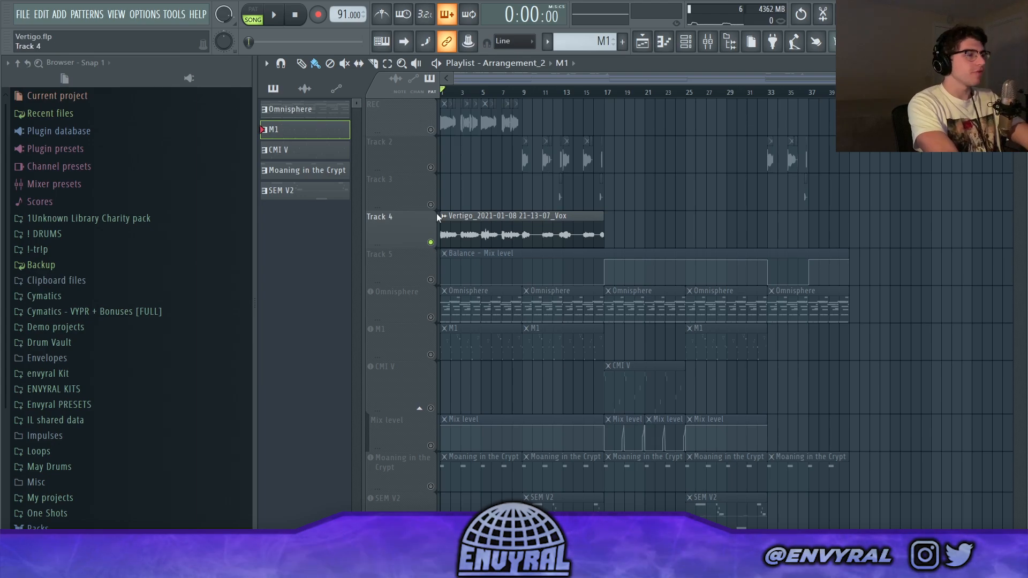
# Solo the REC track and play its original recorded vocal clips.
pyautogui.rightClick(431, 130)
pyautogui.click(440, 127)
pyautogui.scroll(2, 440, 127)
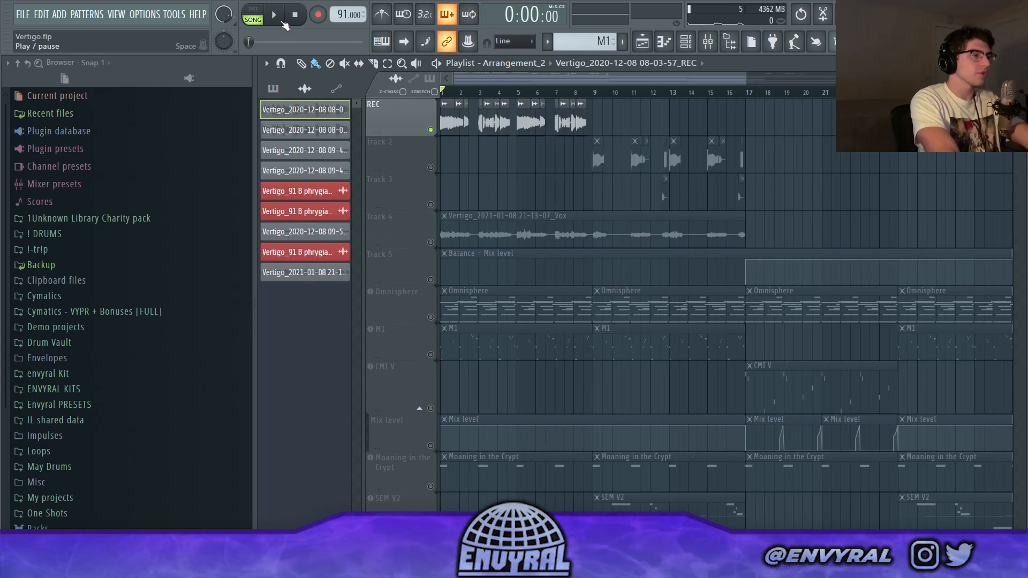
pyautogui.click(282, 21)
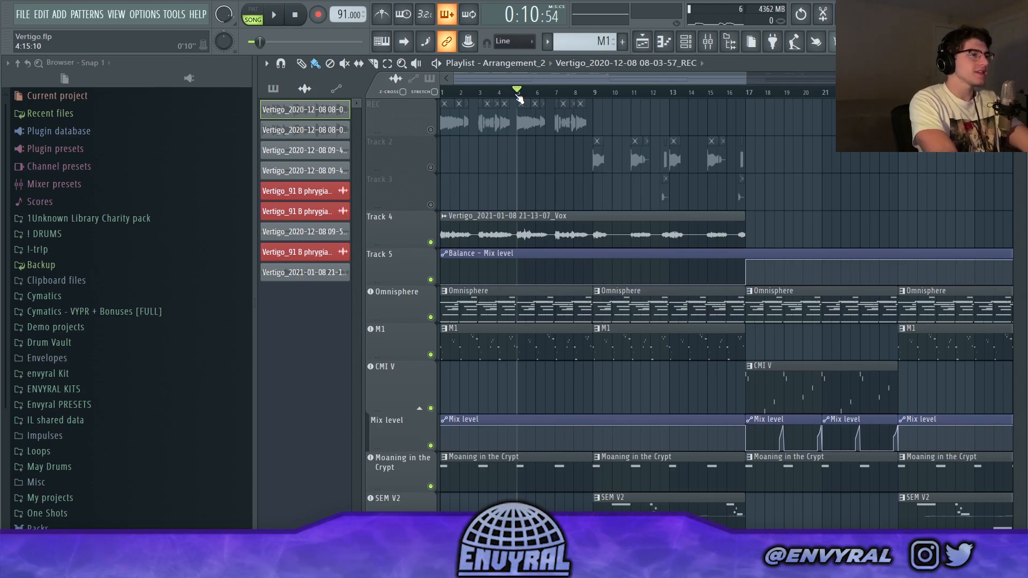
# Play the Track 4 vocal together with the melody tracks from bar 5 and again from bar 9.
pyautogui.press('space')
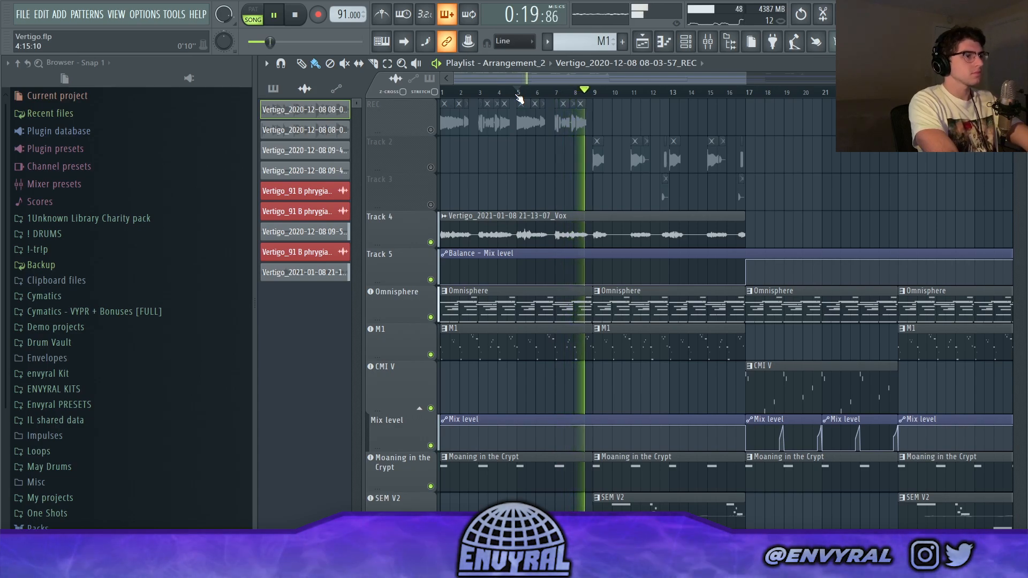
pyautogui.press('space')
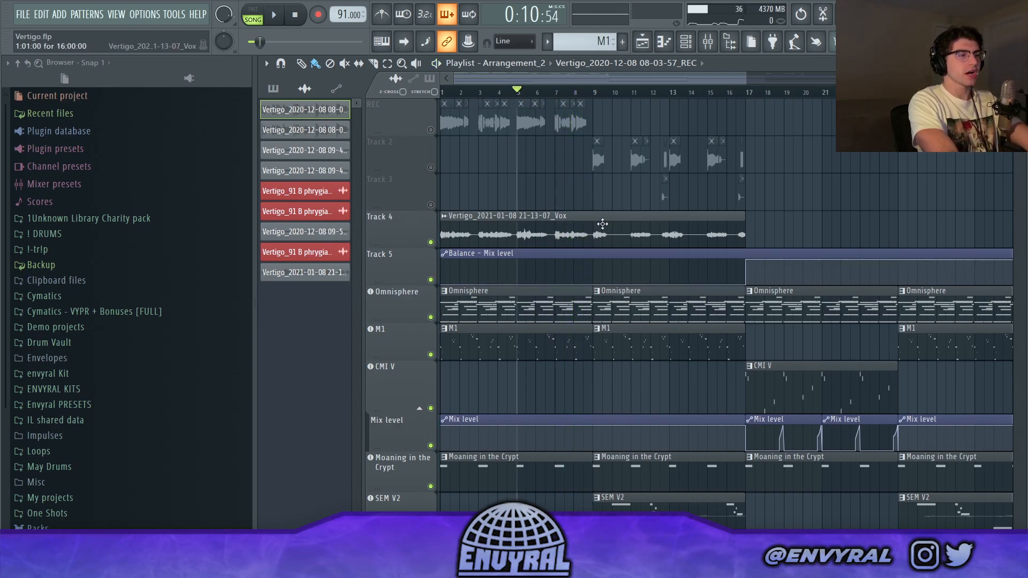
pyautogui.click(597, 93)
pyautogui.press('space')
pyautogui.scroll(2, 597, 93)
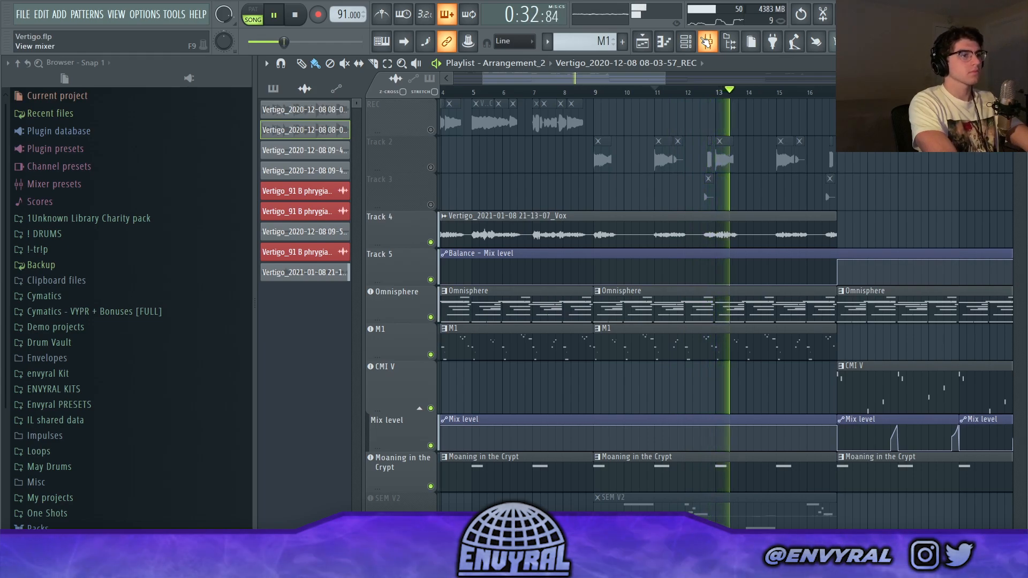
pyautogui.press('space')
# Open the SEM V2 pattern with its Assless Synth preset and play its lead notes in the song from bar 9.
pyautogui.keyDown('ctrl'); pyautogui.scroll(-3, 546, 231); pyautogui.keyUp('ctrl')
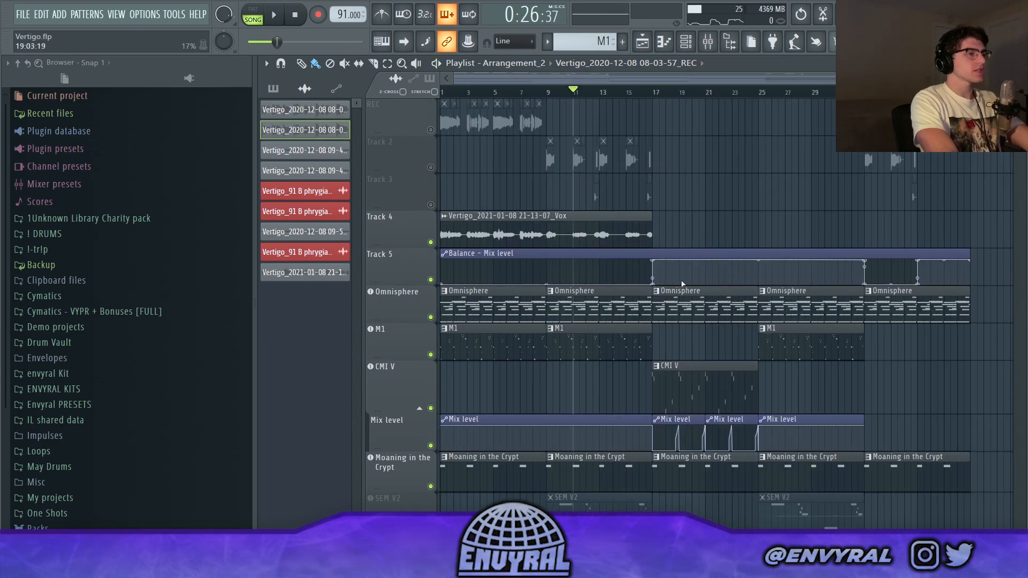
pyautogui.click(546, 92)
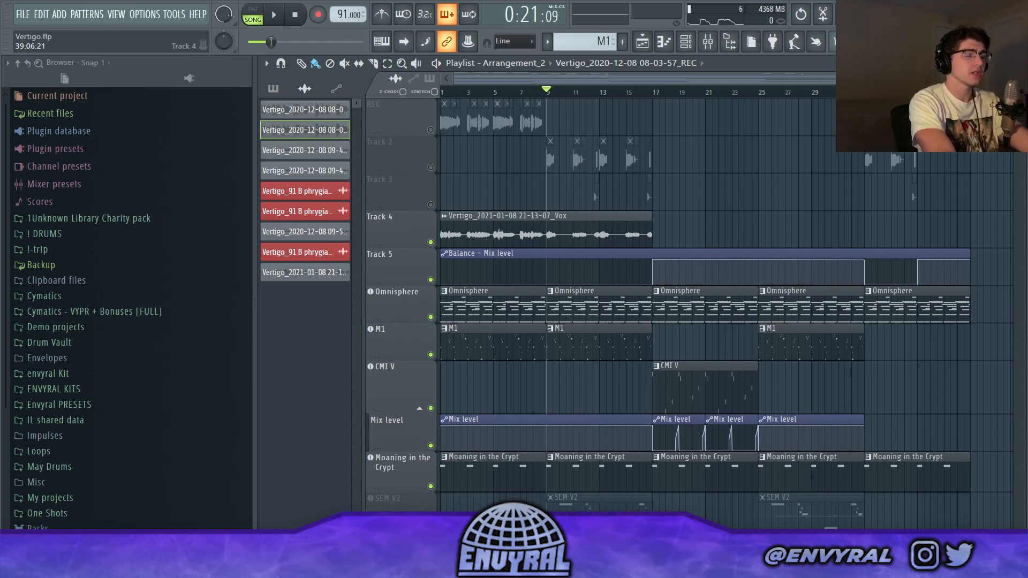
pyautogui.scroll(3, 432, 318)
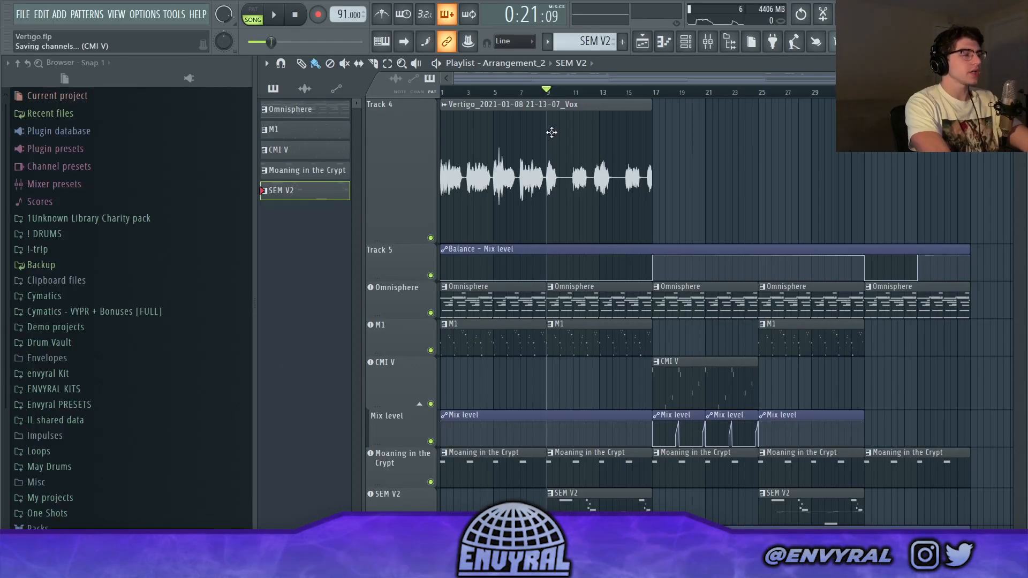
pyautogui.doubleClick(608, 506)
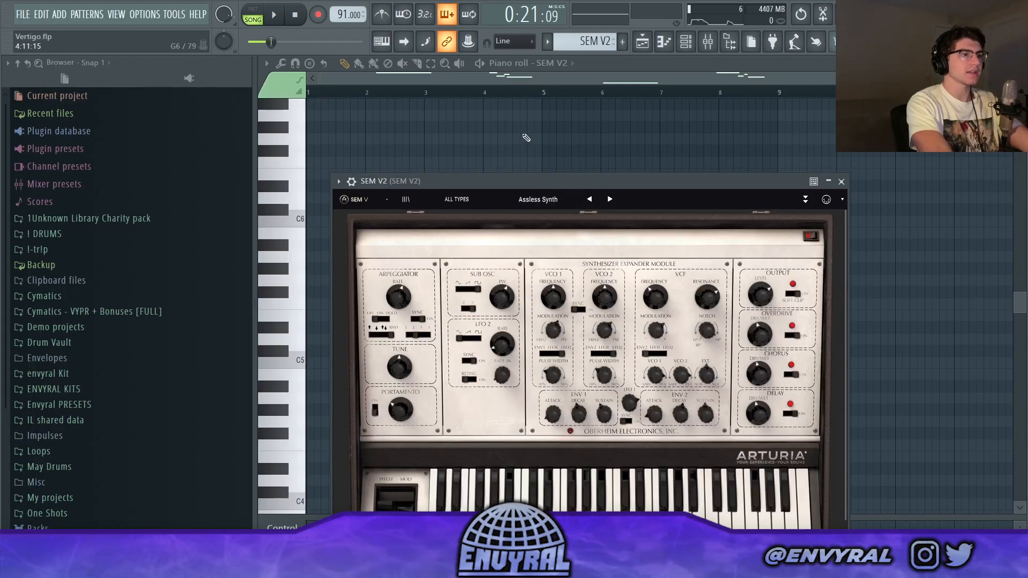
pyautogui.click(512, 85)
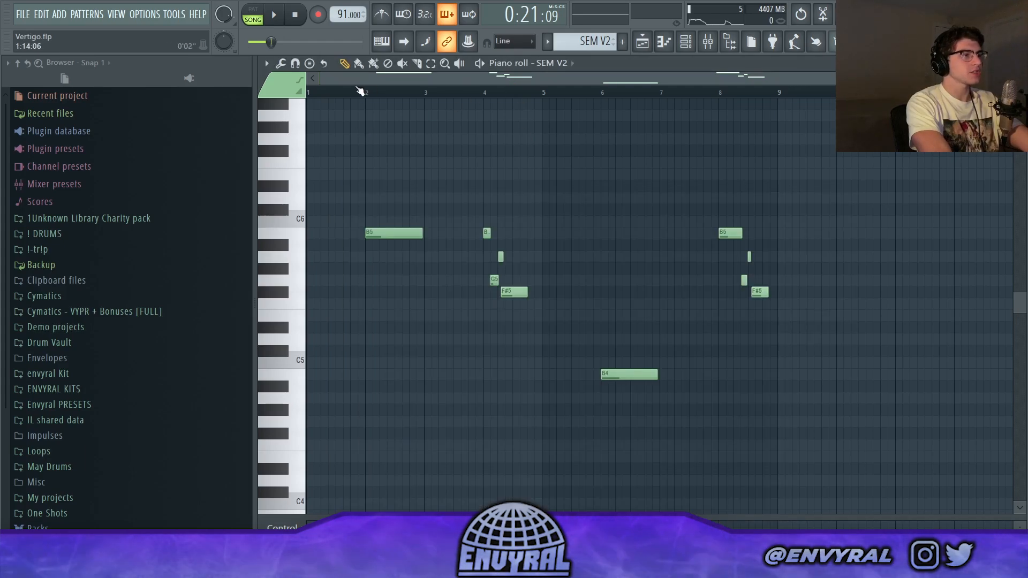
pyautogui.click(269, 15)
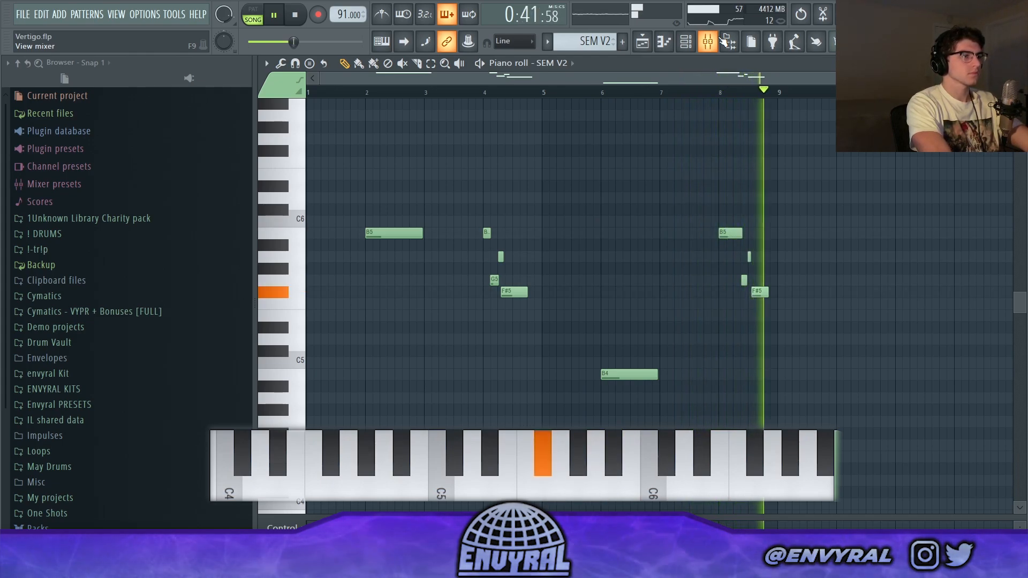
# Stop playback and inspect the Portal and PanCake2 effects on the SEM V2 mixer track.
pyautogui.press('space')
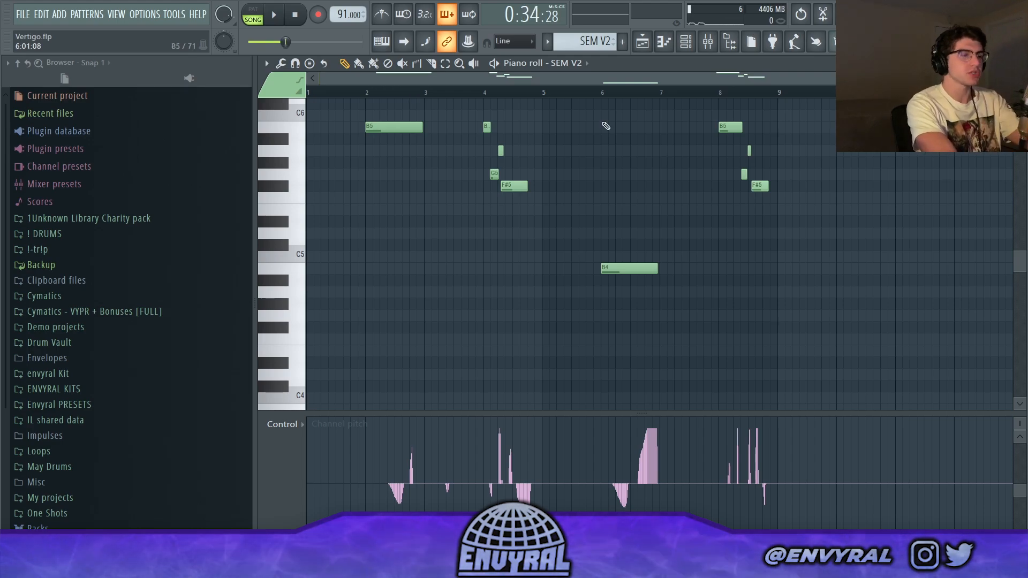
pyautogui.click(708, 43)
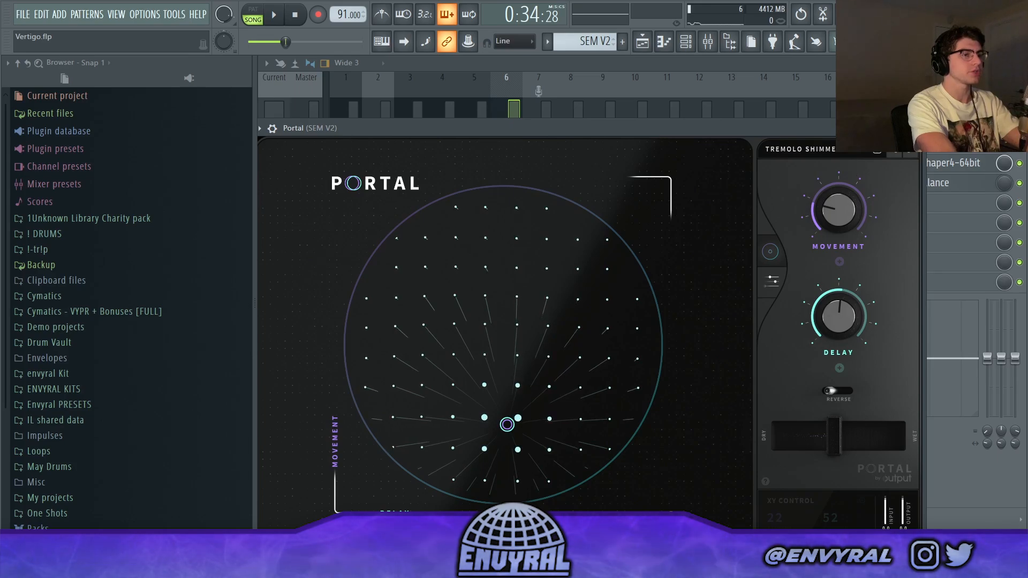
pyautogui.click(914, 127)
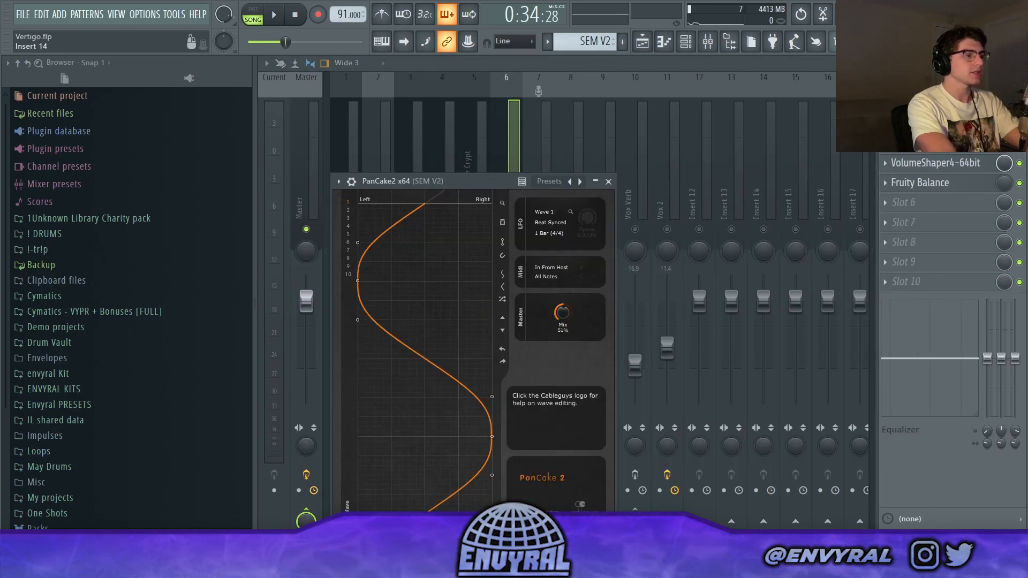
pyautogui.click(608, 181)
# Return to the Playlist and play the SEM V2 lead together with the other layers from bar 9.
pyautogui.press('F5')
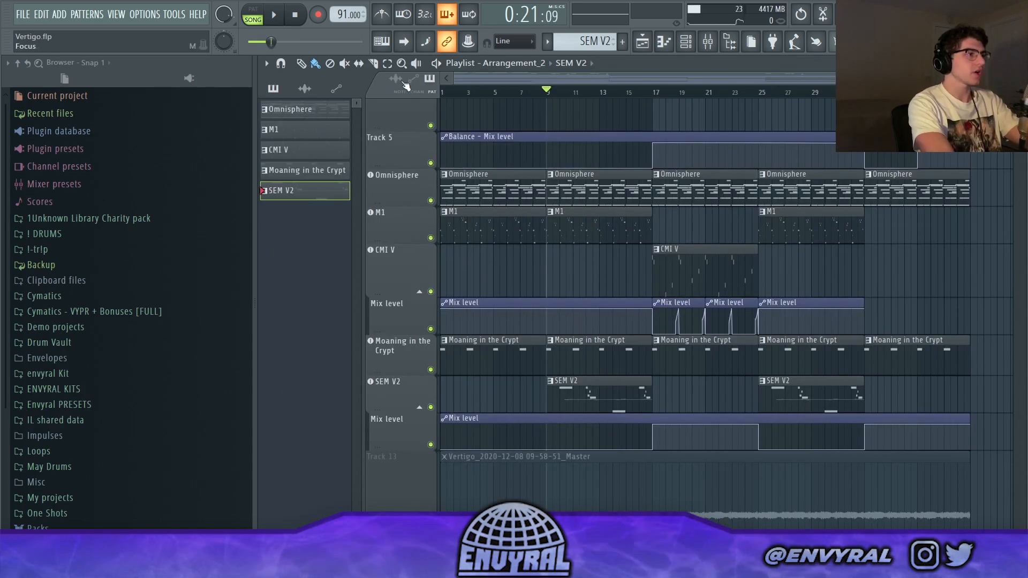
pyautogui.press('space')
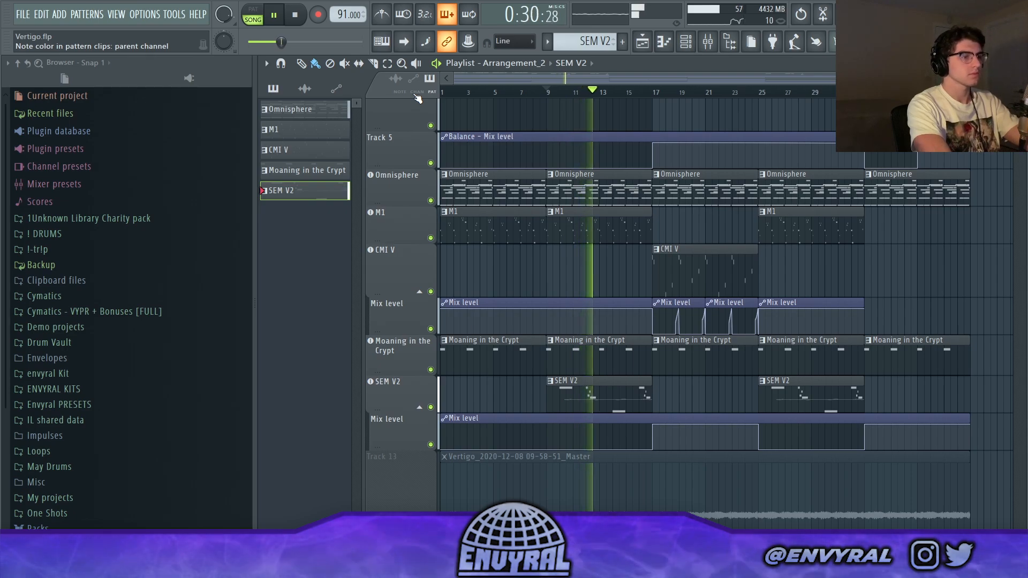
pyautogui.press('space')
# Open the CMI V pattern with its Johan preset and play its notes in the song from bar 17.
pyautogui.scroll(3, 539, 425)
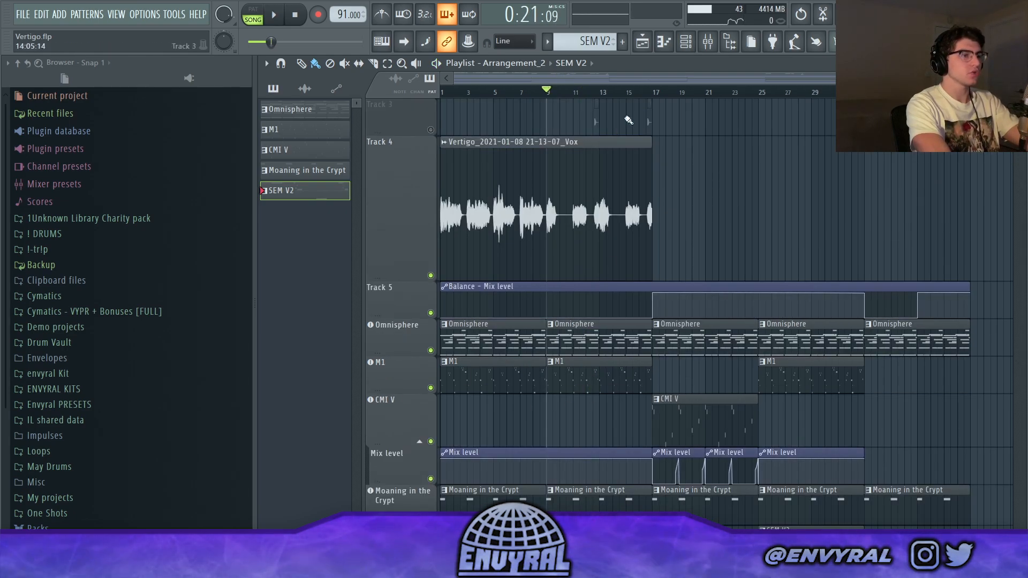
pyautogui.click(655, 92)
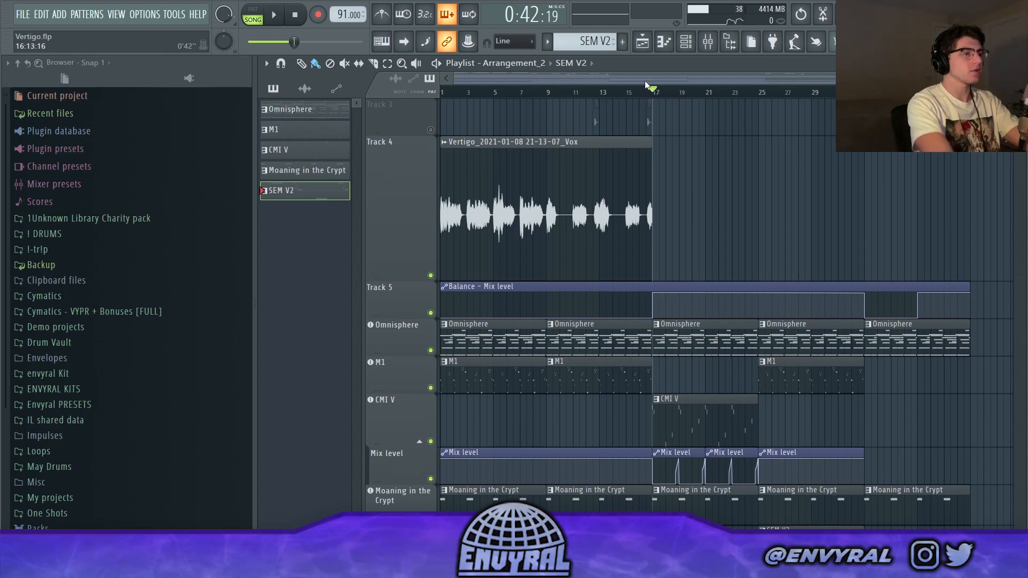
pyautogui.scroll(-2, 663, 193)
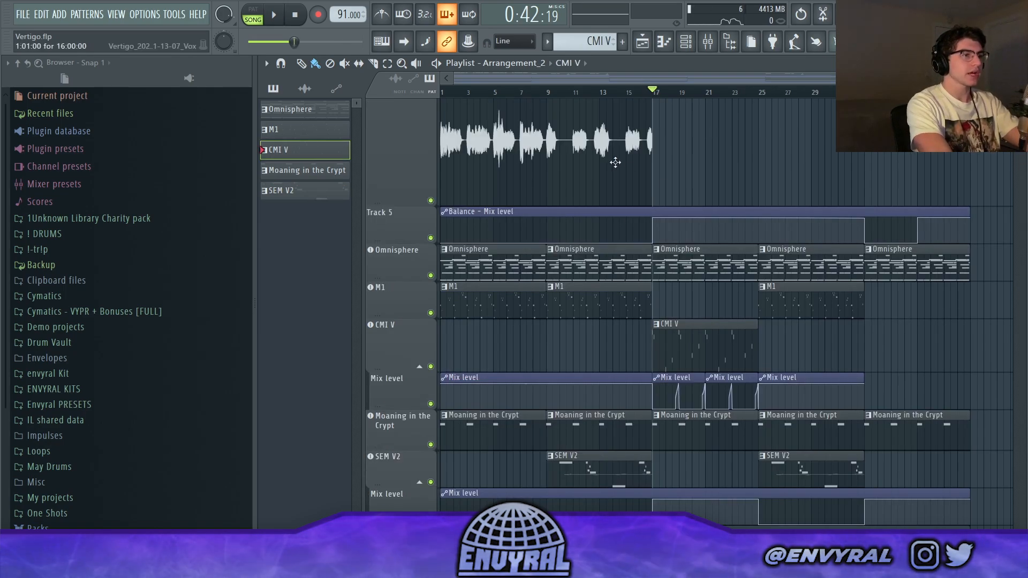
pyautogui.doubleClick(692, 351)
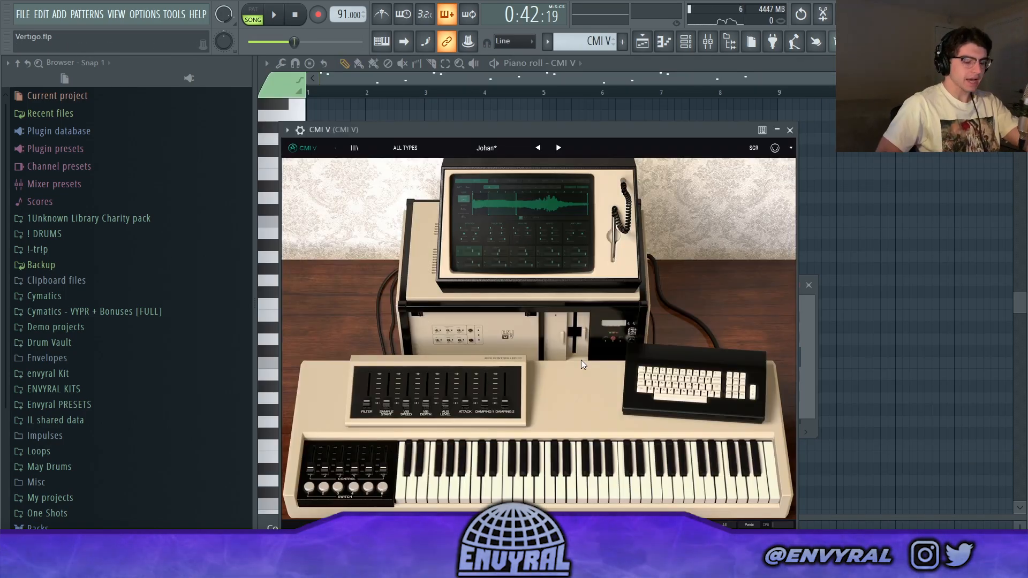
pyautogui.press('Escape')
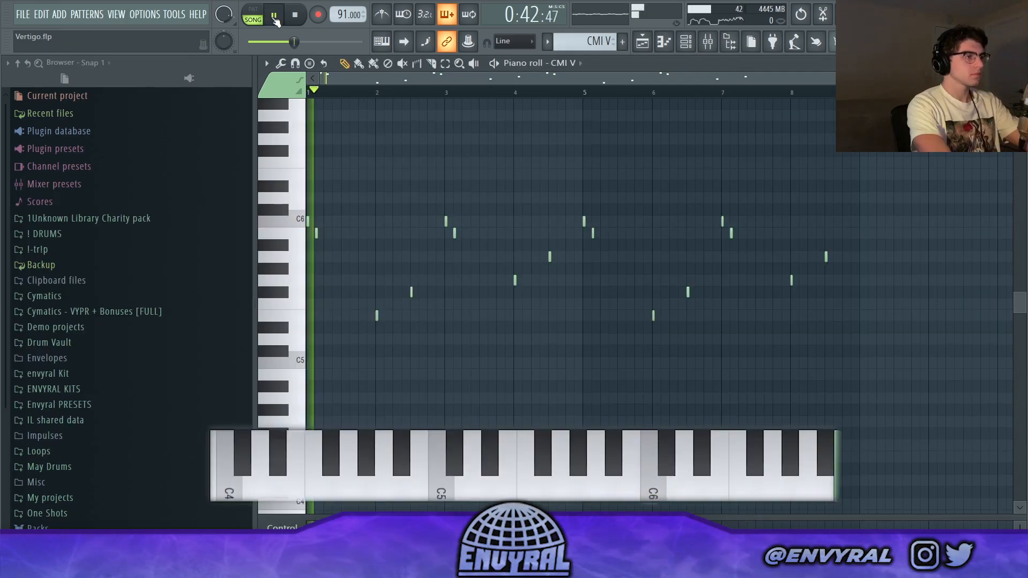
pyautogui.click(274, 15)
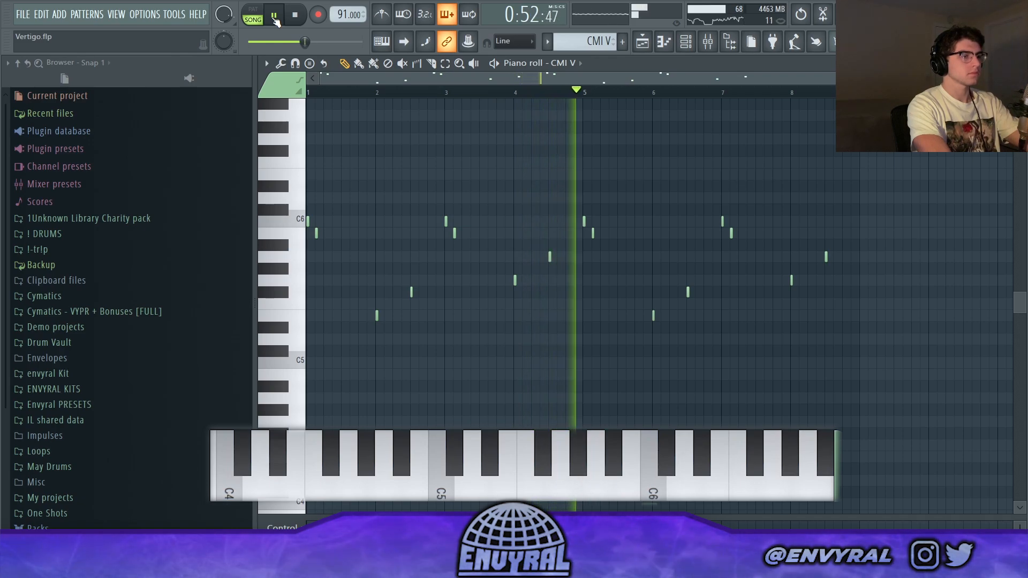
pyautogui.press('space')
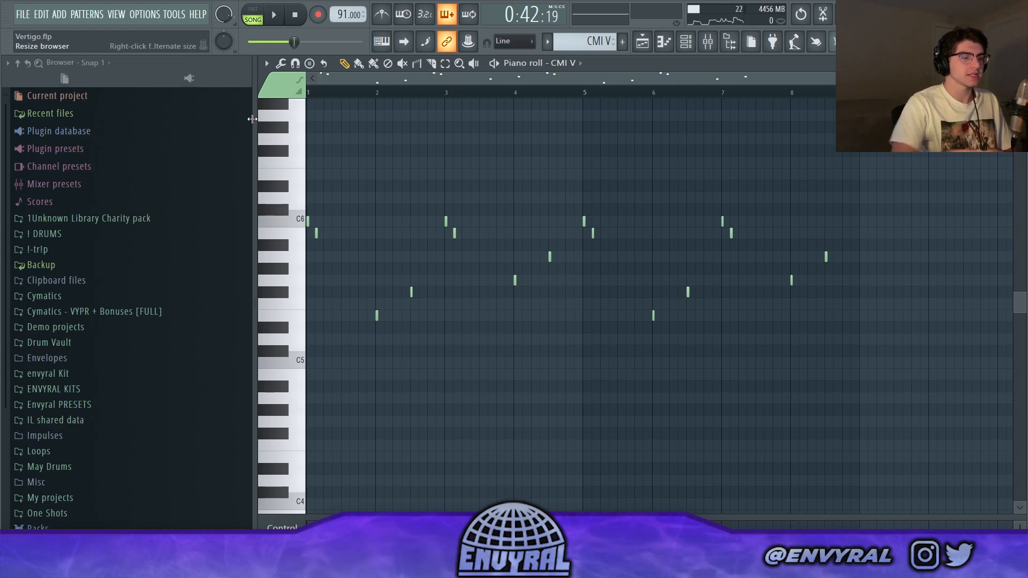
# Return to the Playlist and play the CMI V section of the arrangement from bar 17.
pyautogui.press('F5')
pyautogui.press('space')
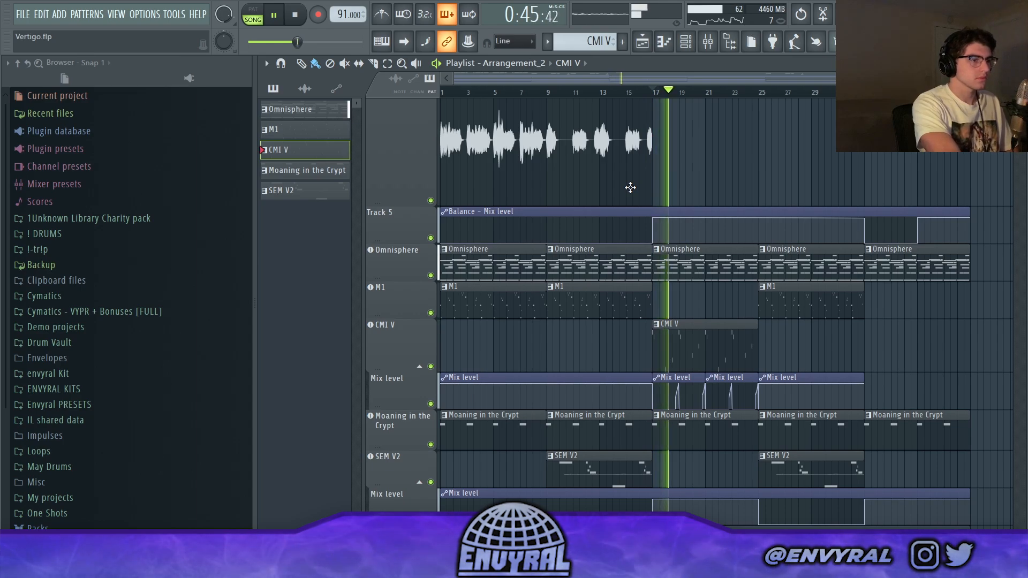
pyautogui.press('space')
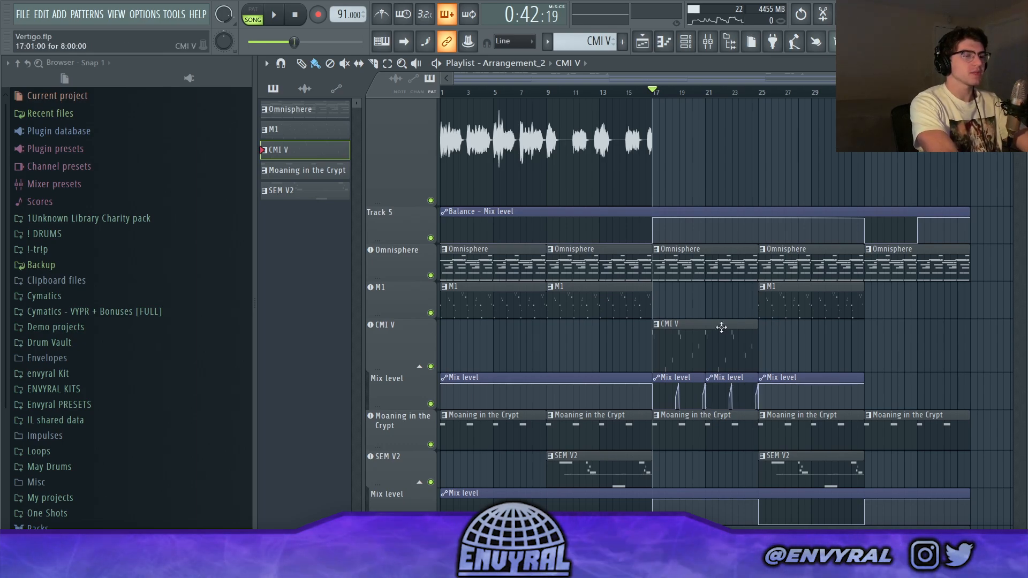
# Play the arrangement from bar 25, where the M1 and SEM V2 patterns come back in.
pyautogui.moveTo(678, 84); pyautogui.dragTo(559, 106)
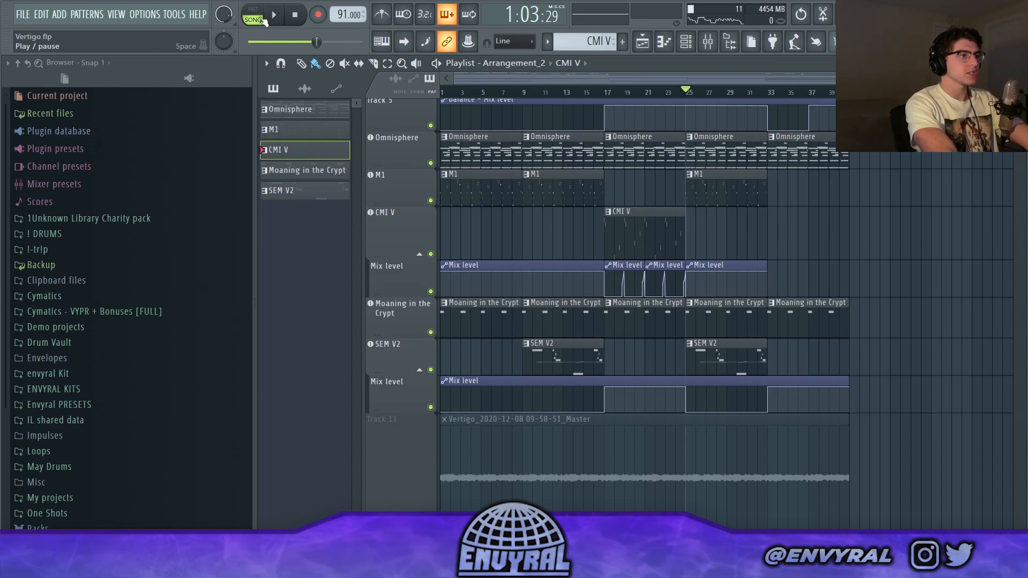
pyautogui.click(282, 16)
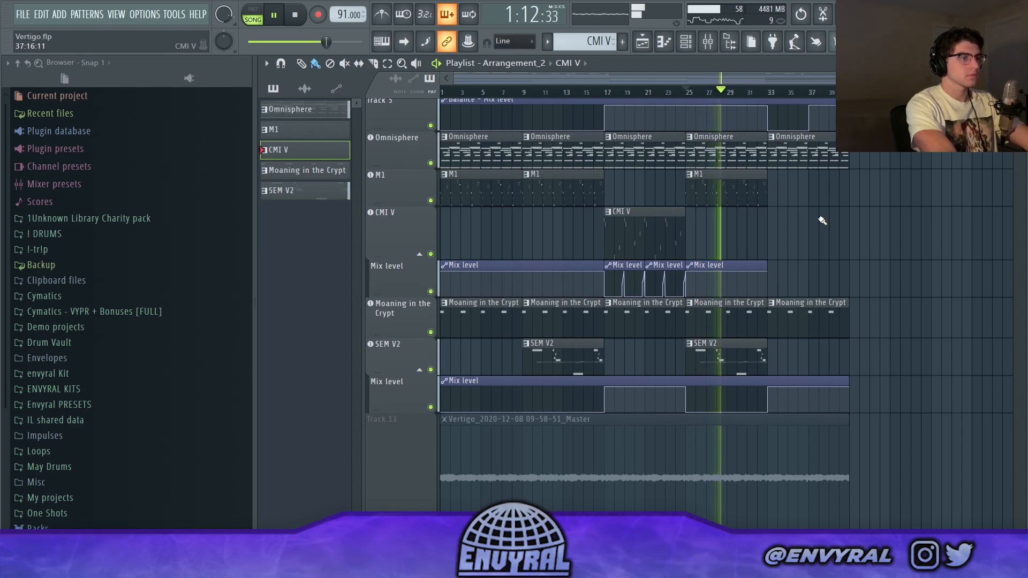
pyautogui.press('space')
pyautogui.scroll(2, 435, 335)
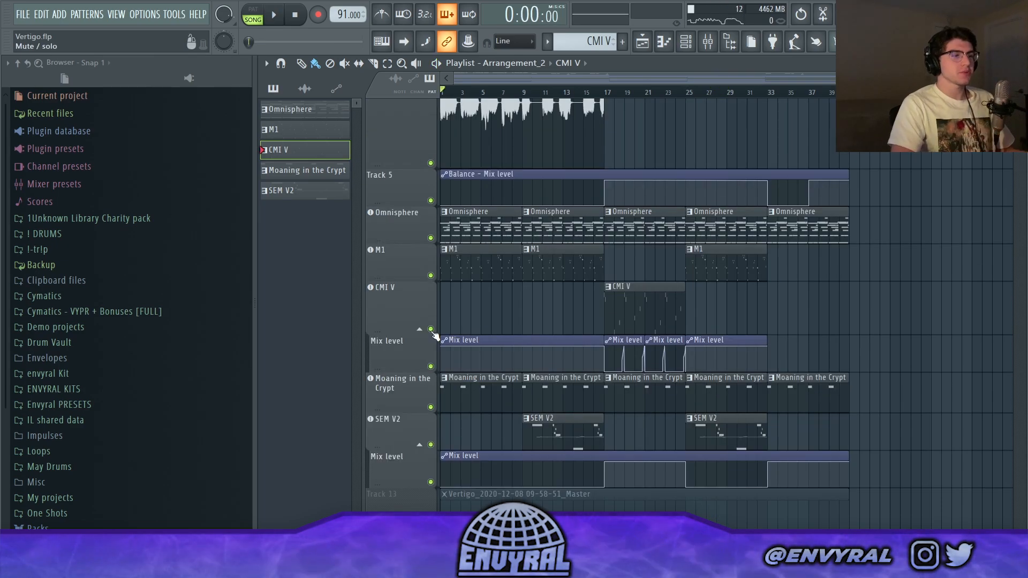